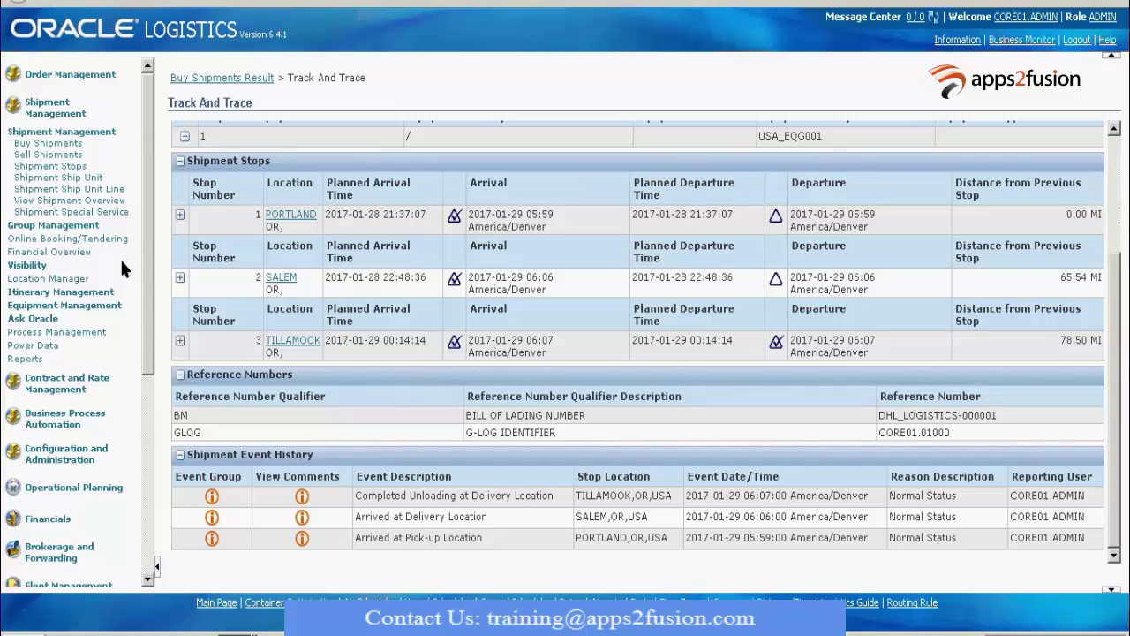
Step: Go to Configuration and Administration > User Management > User Role to reach the User Role Finder
left_click(59, 459)
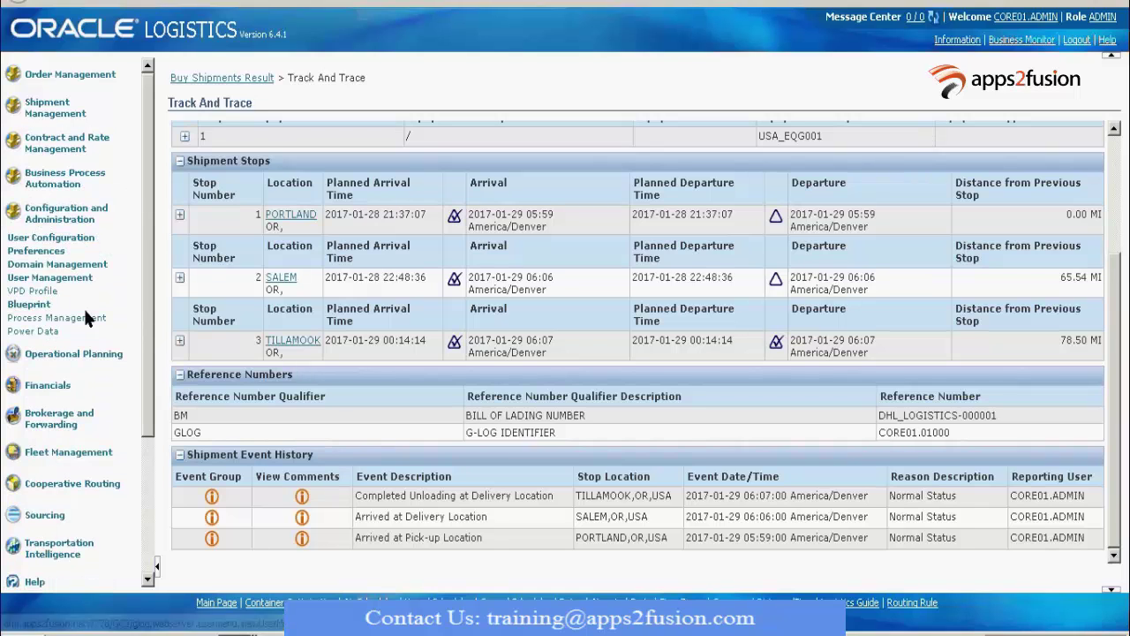
left_click(50, 277)
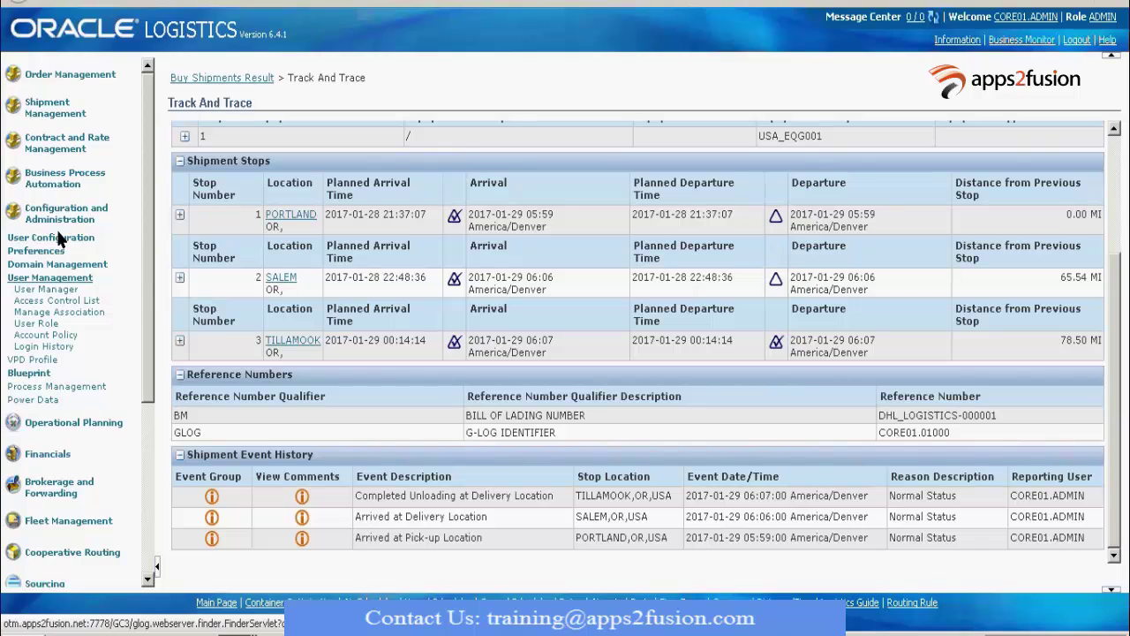
left_click(47, 323)
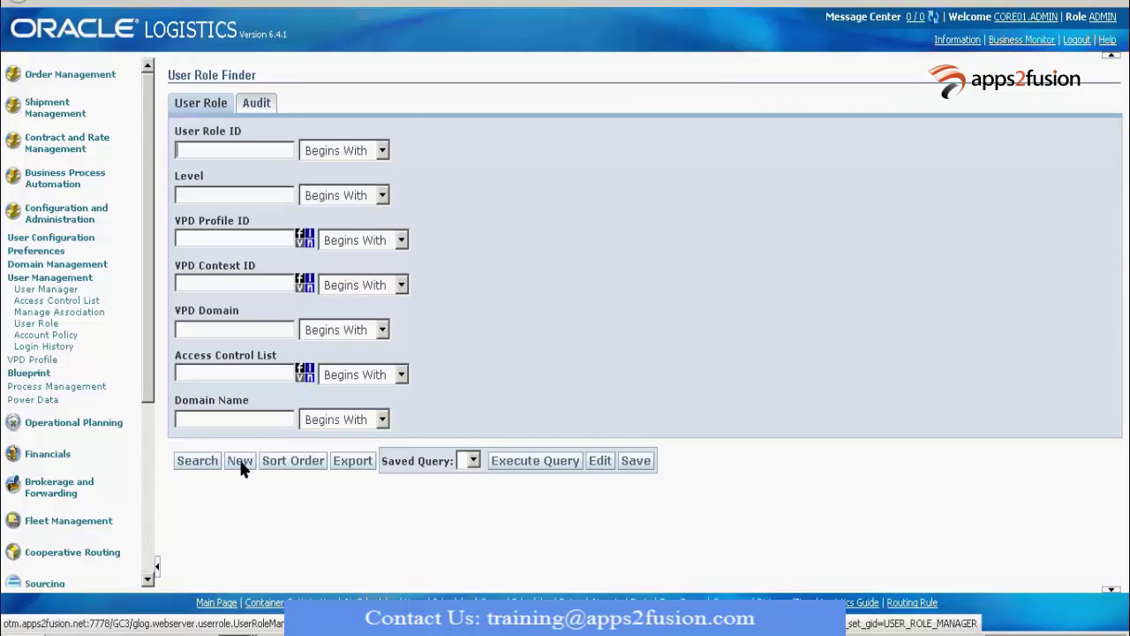
Step: Start a new role with ID transport_planner, level DEFAULT and VPD profile DEFAULT
left_click(240, 461)
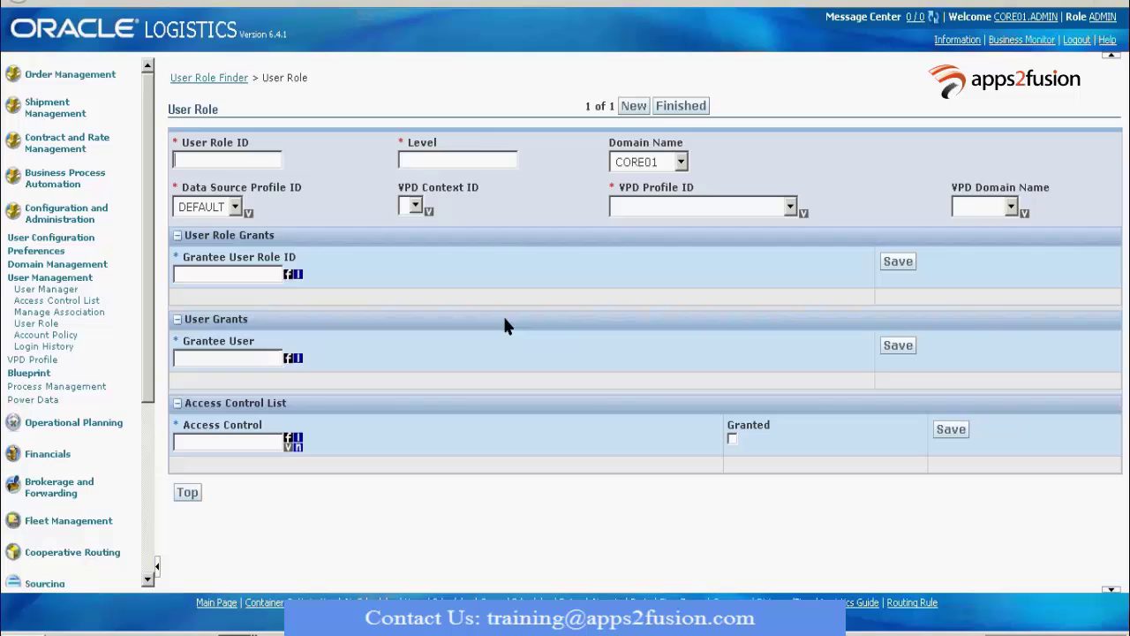
type("transpor")
type("t_planner")
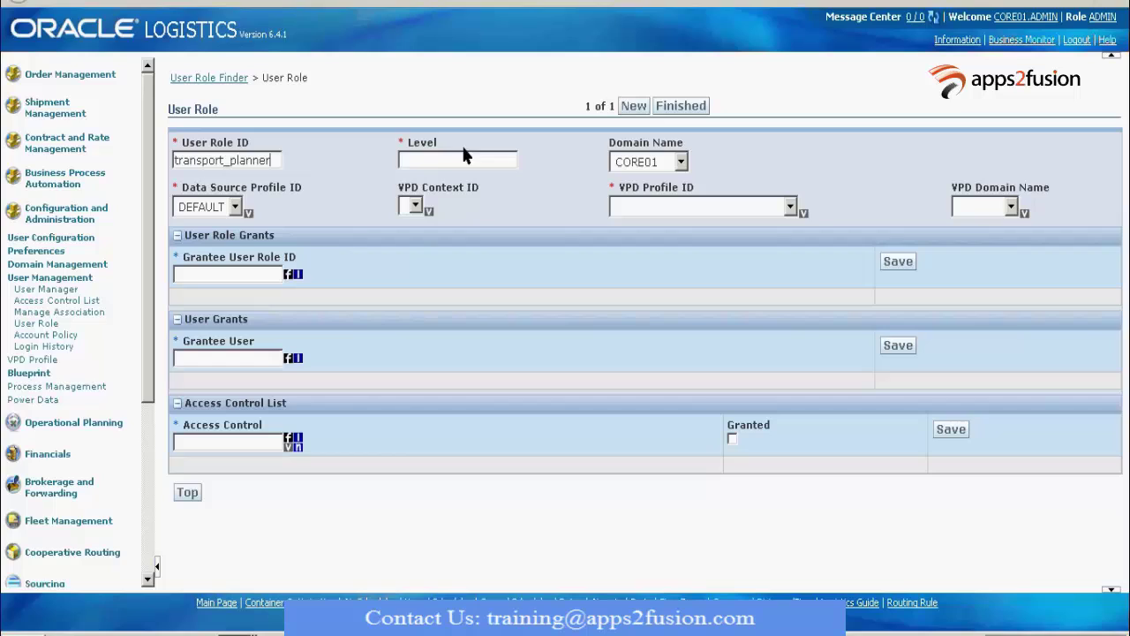
left_click(432, 164)
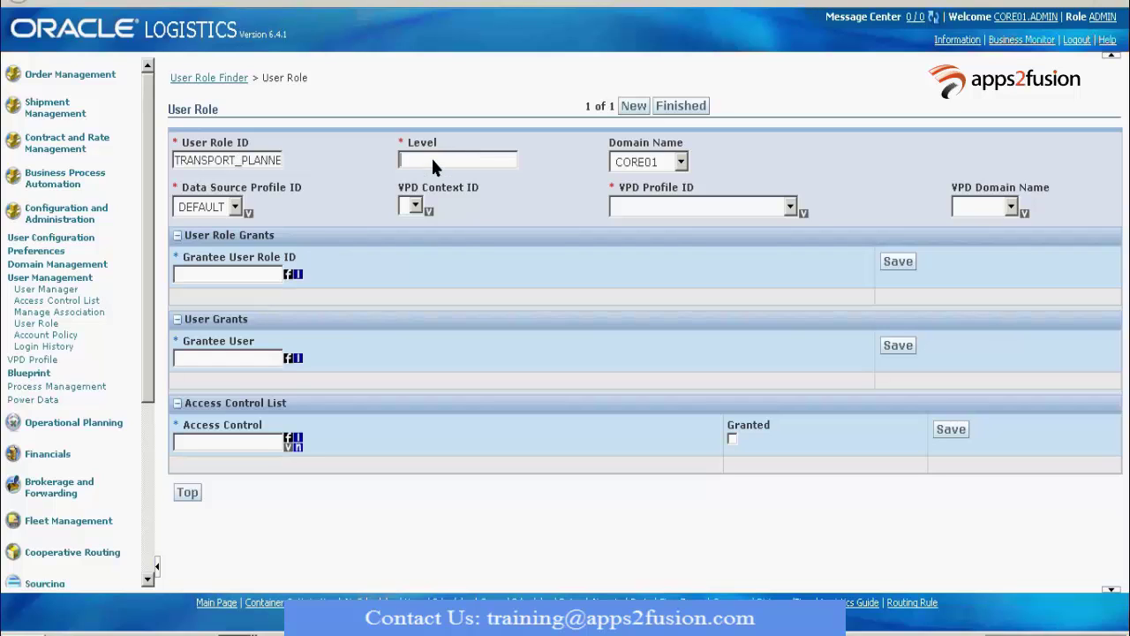
type("DEFAULT")
left_click(702, 207)
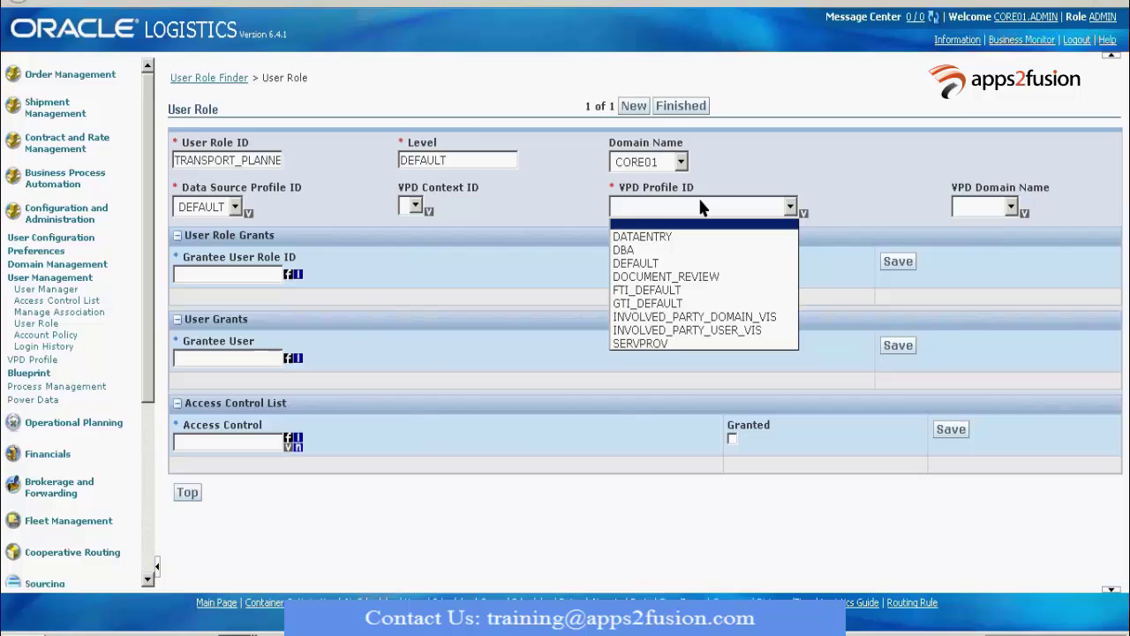
left_click(636, 263)
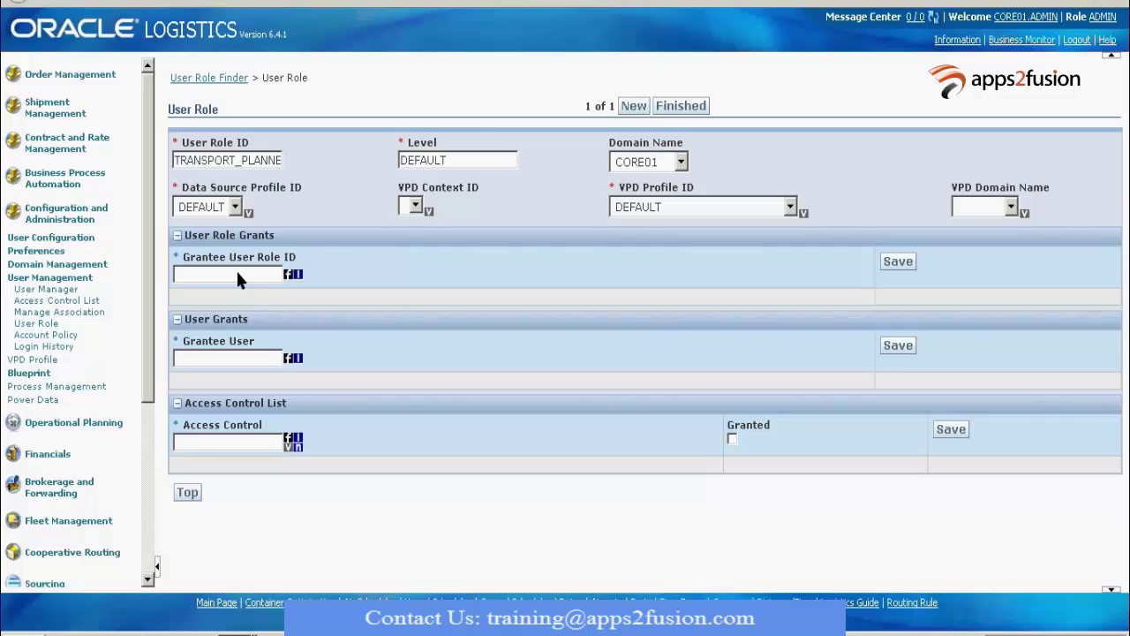
Step: Select ADMIN as the grantee user role and save the grant
type("ADMIN")
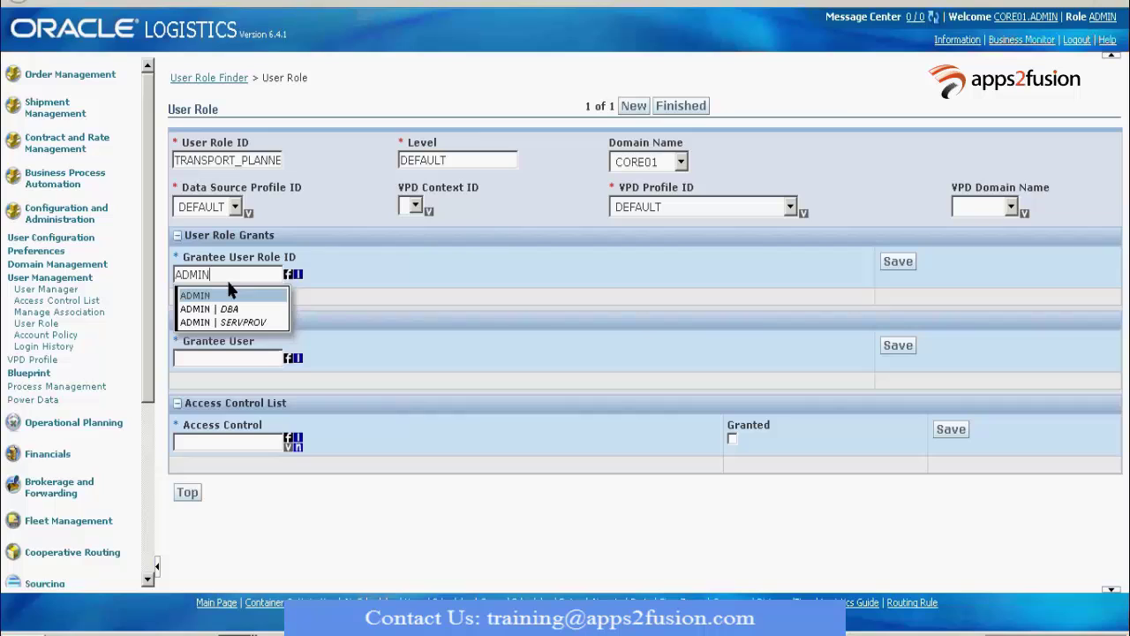
left_click(202, 297)
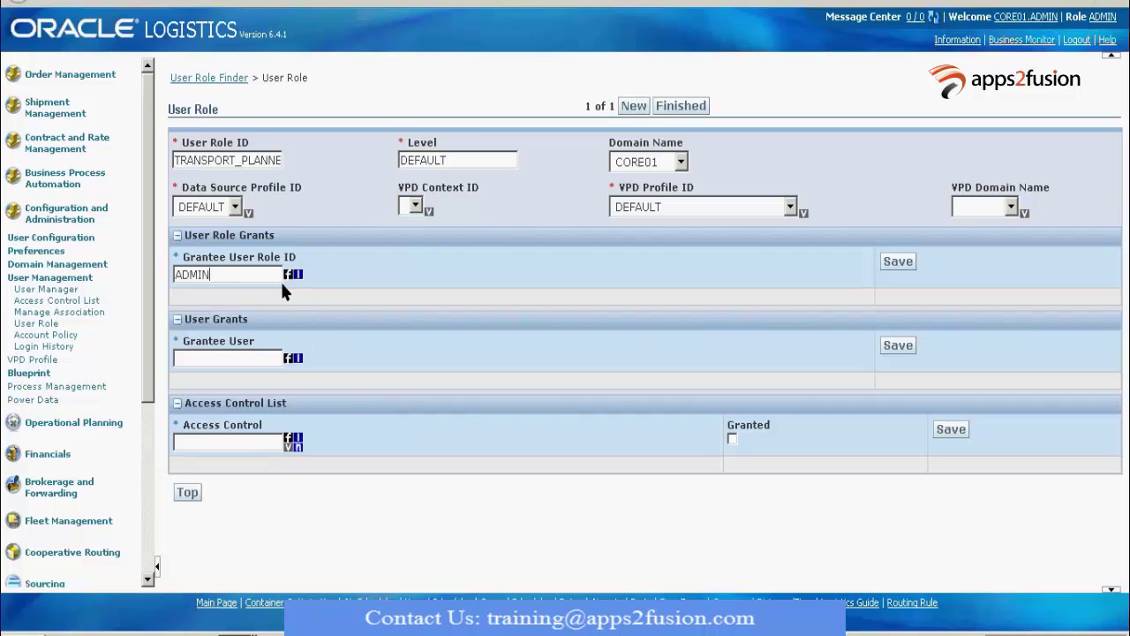
left_click(893, 263)
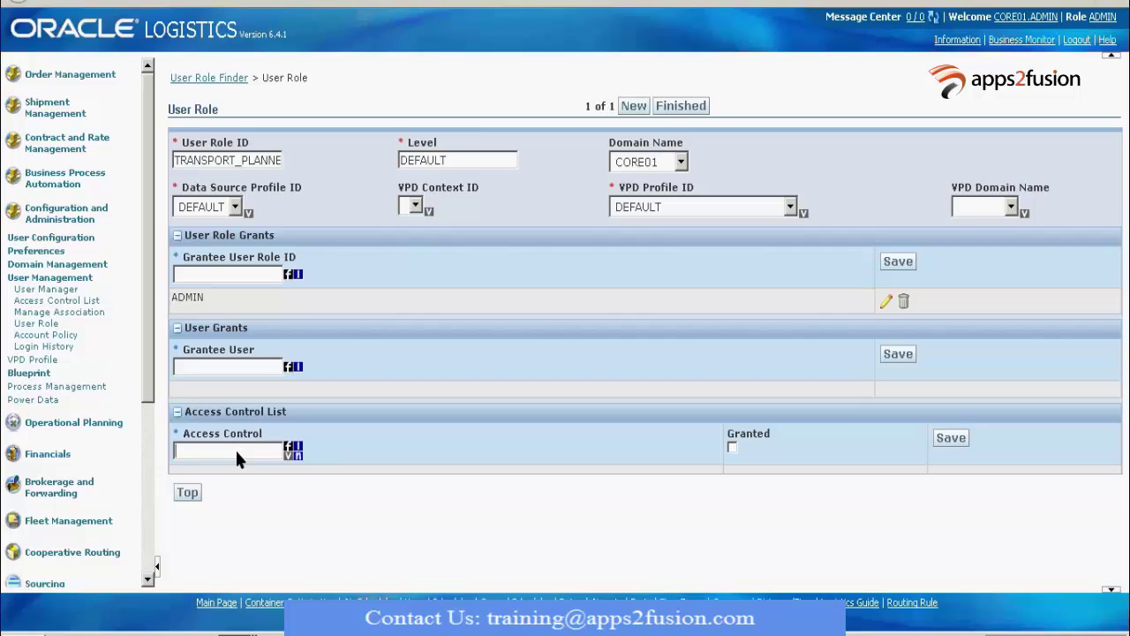
Step: Add a granted Order - View access control entry and save it
type("O")
key("BackSpace")
type("Order")
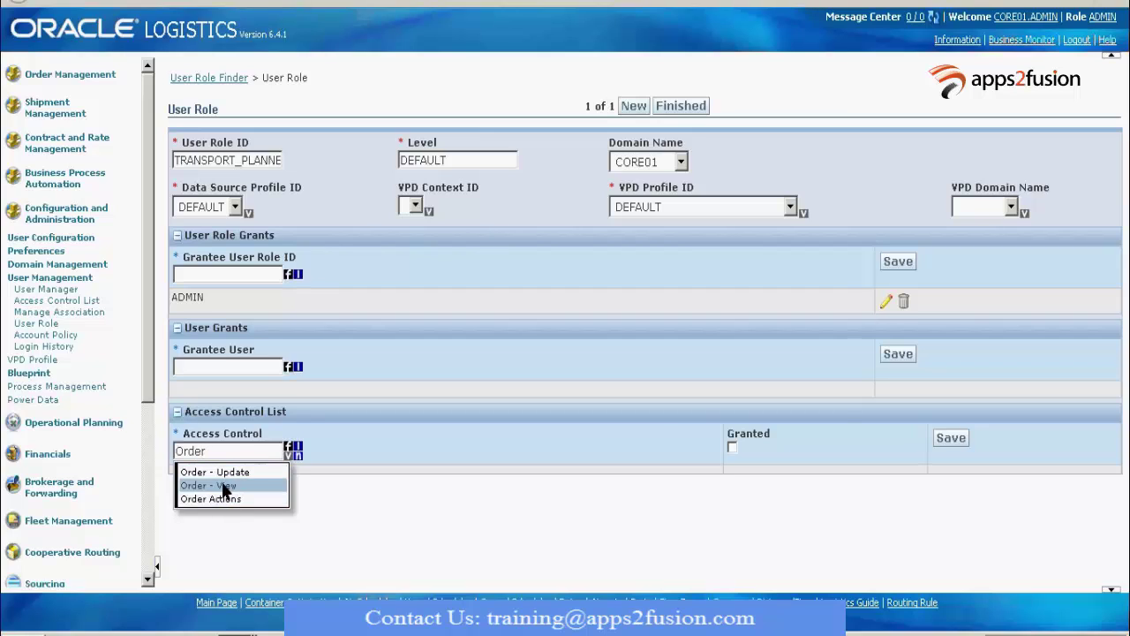
left_click(224, 485)
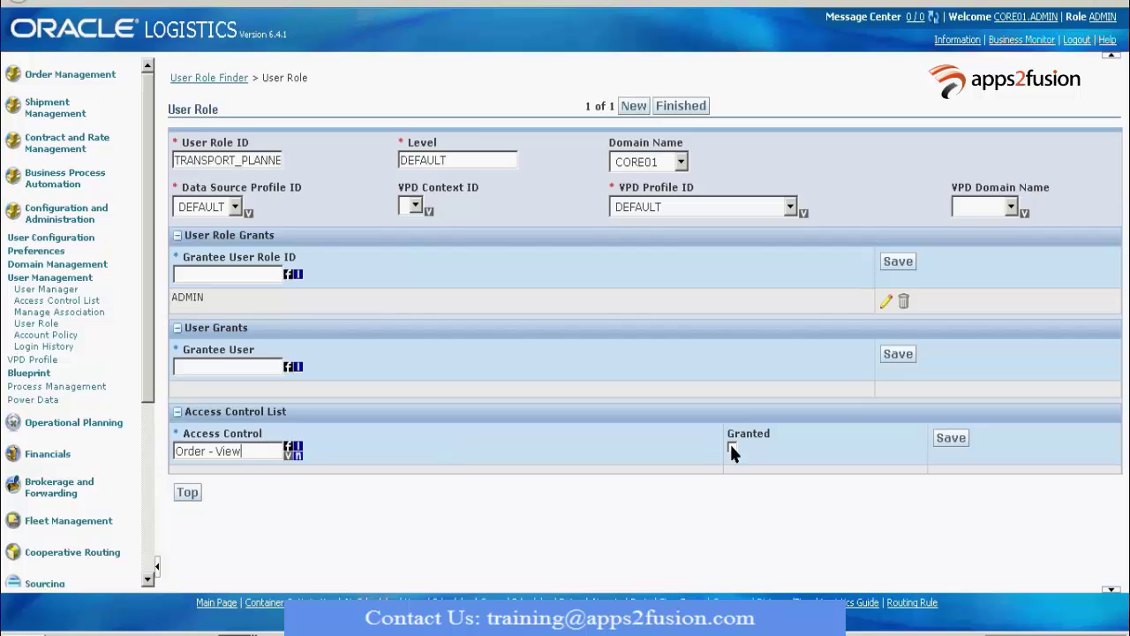
key("space")
left_click(950, 438)
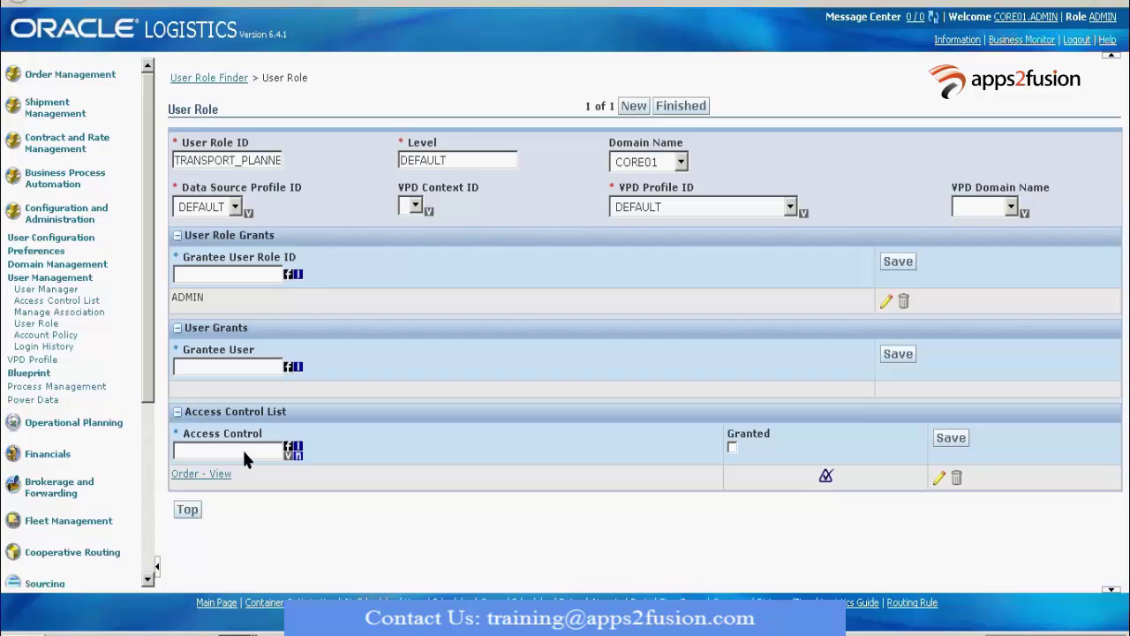
Step: Add a granted Order - Update access control entry and save it
type("order")
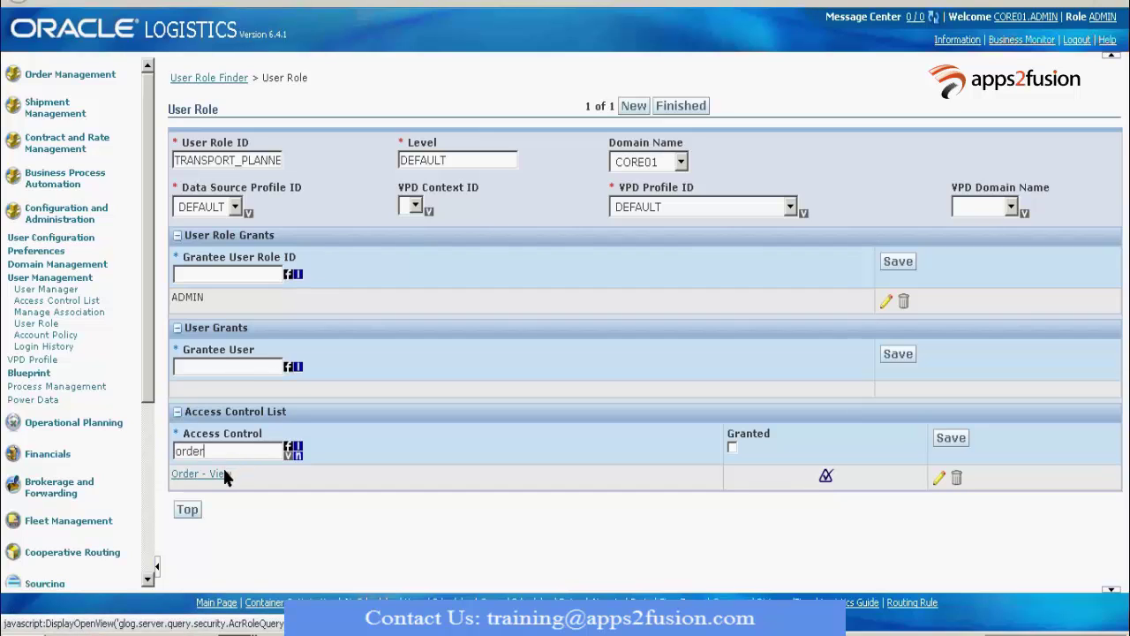
key("BackSpace")
key("BackSpace")
key("BackSpace")
key("BackSpace")
key("BackSpace")
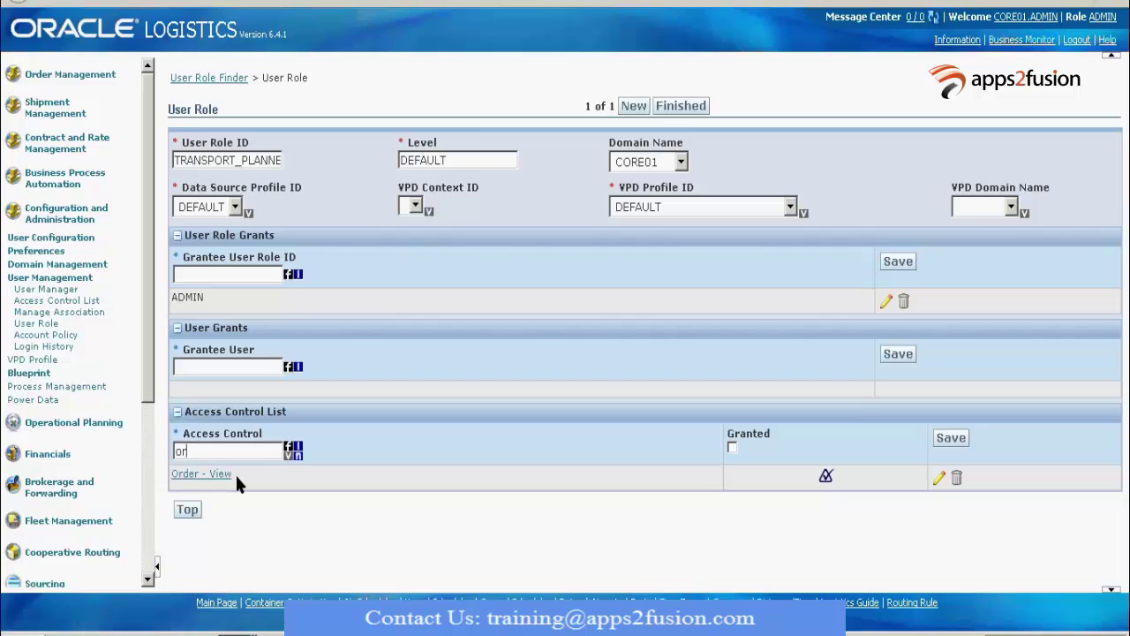
type("Order")
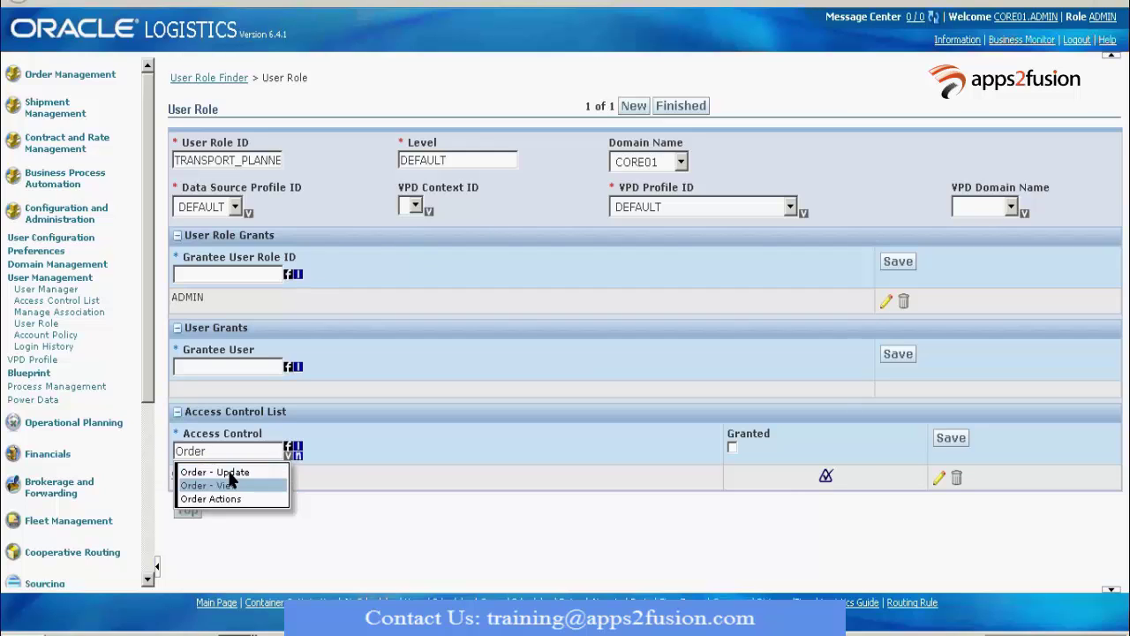
left_click(228, 472)
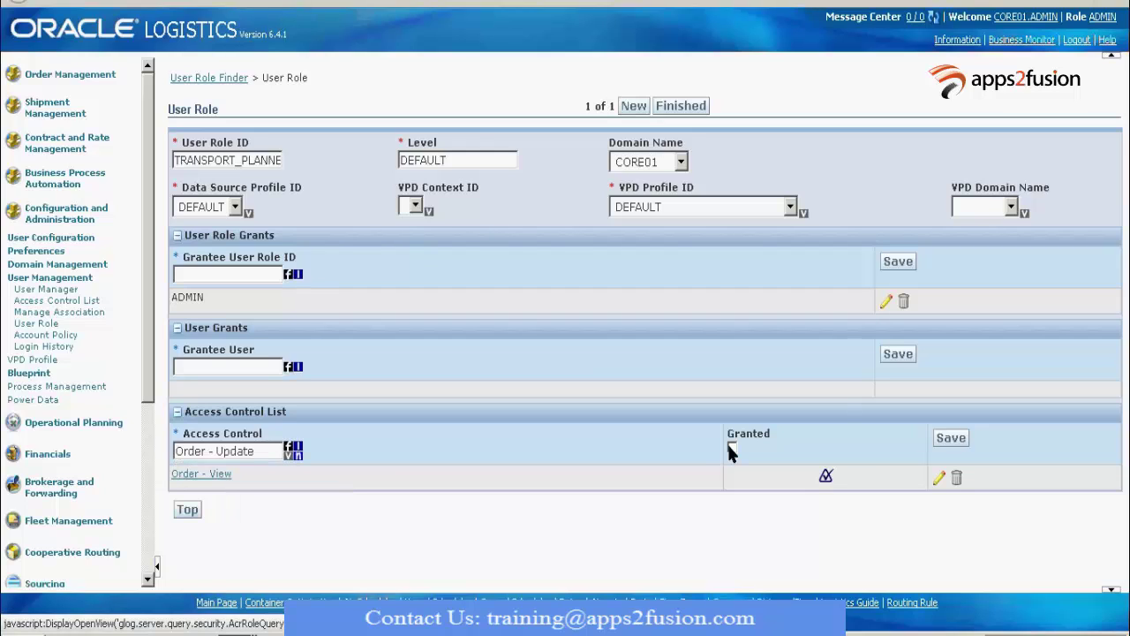
left_click(731, 447)
left_click(945, 440)
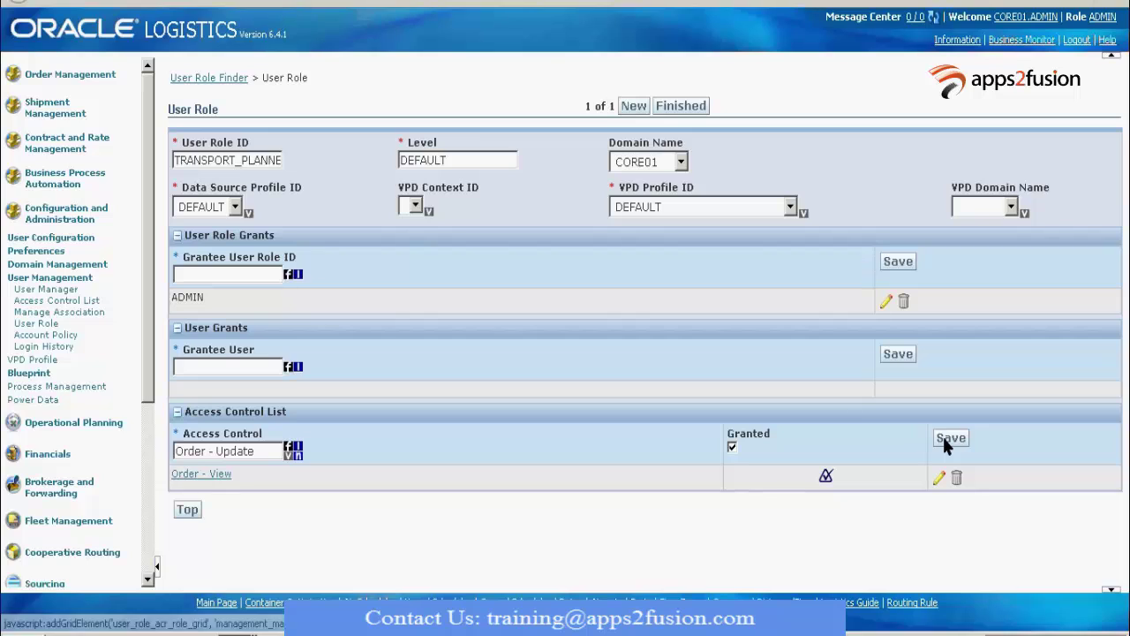
Step: Add Order Actions as a third access control entry and save it
left_click(201, 453)
type("Order")
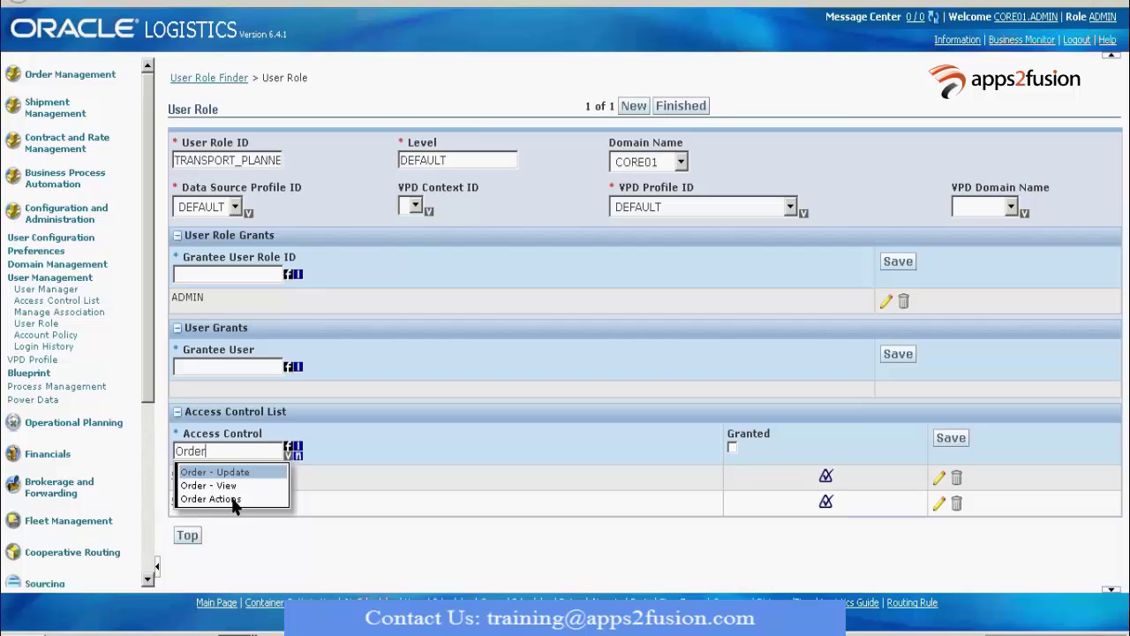
left_click(232, 499)
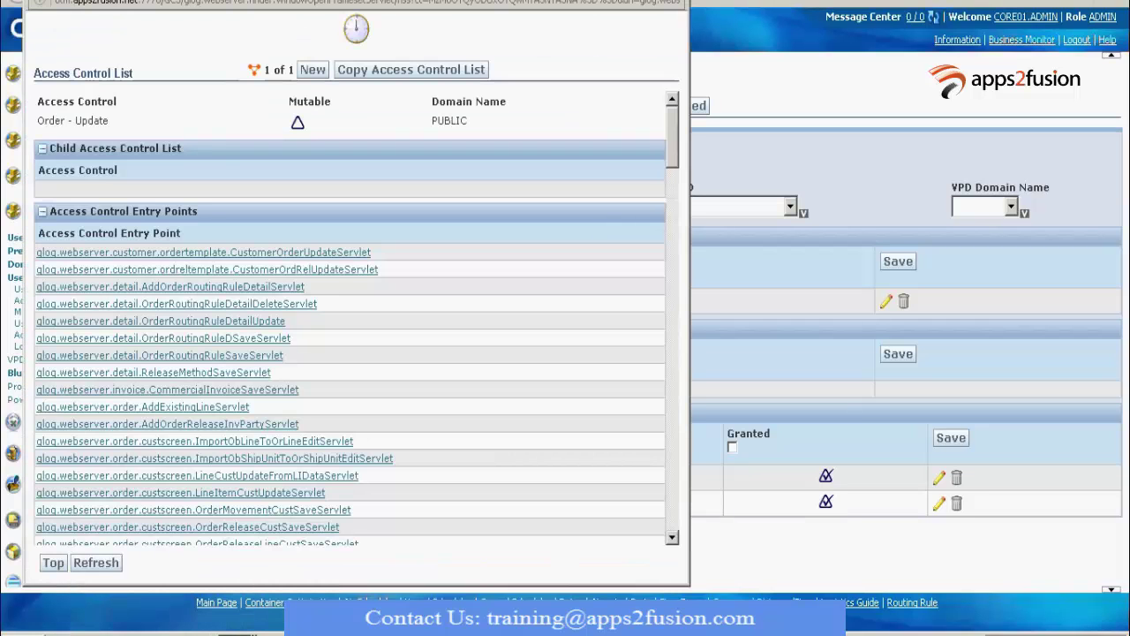
left_click(744, 358)
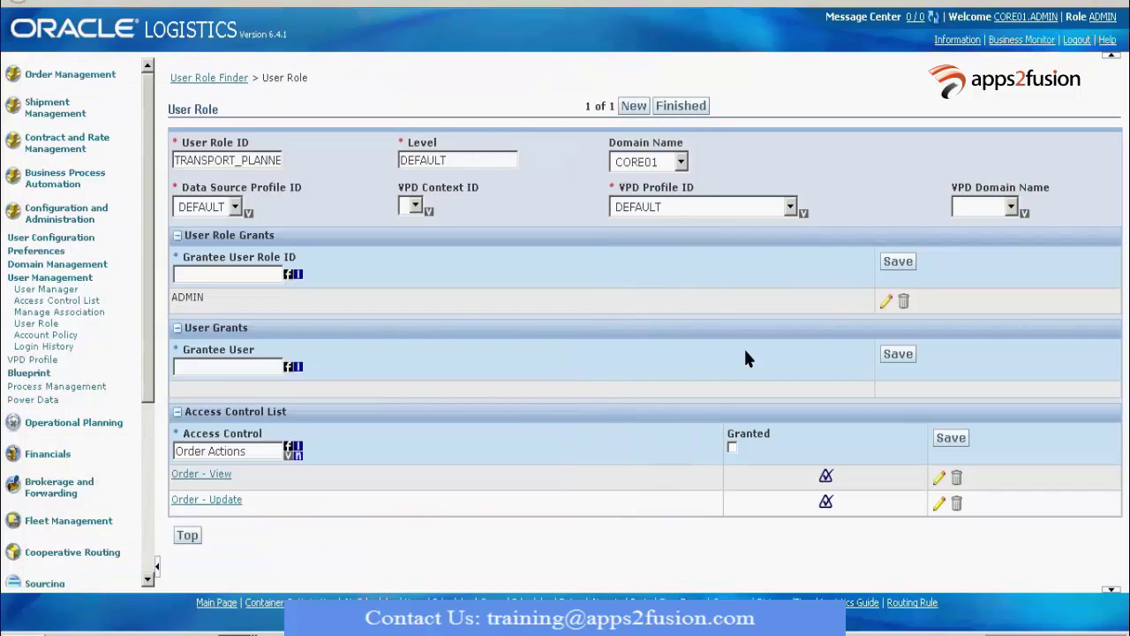
left_click(950, 439)
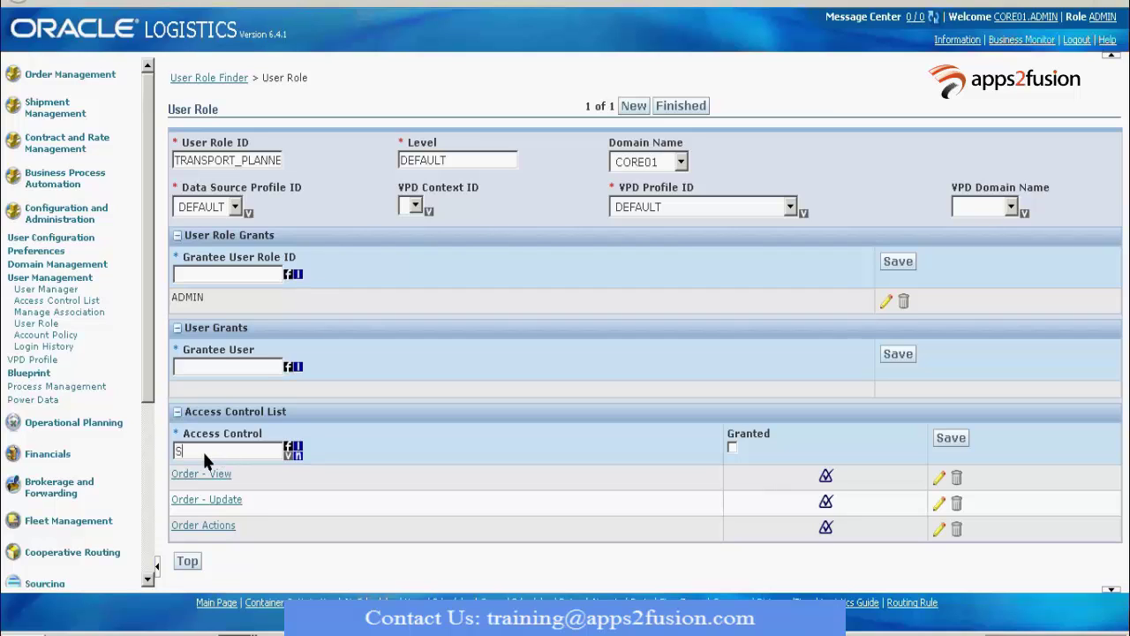
Step: Add the Shipment - View and Shipment - Update access controls, saving each
type("ipmen")
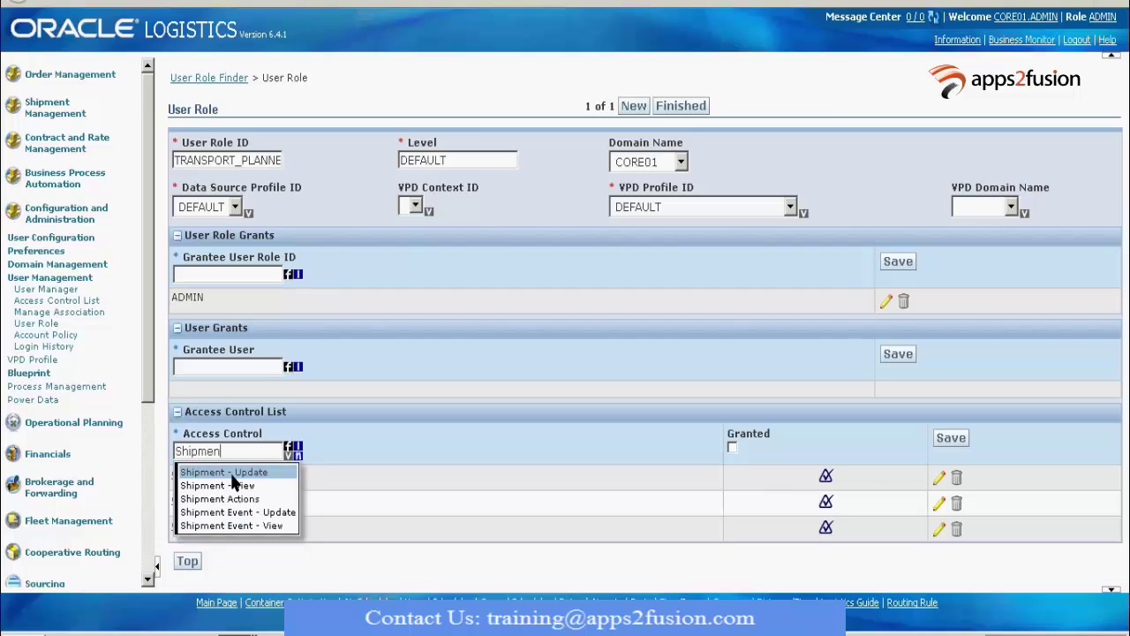
left_click(251, 485)
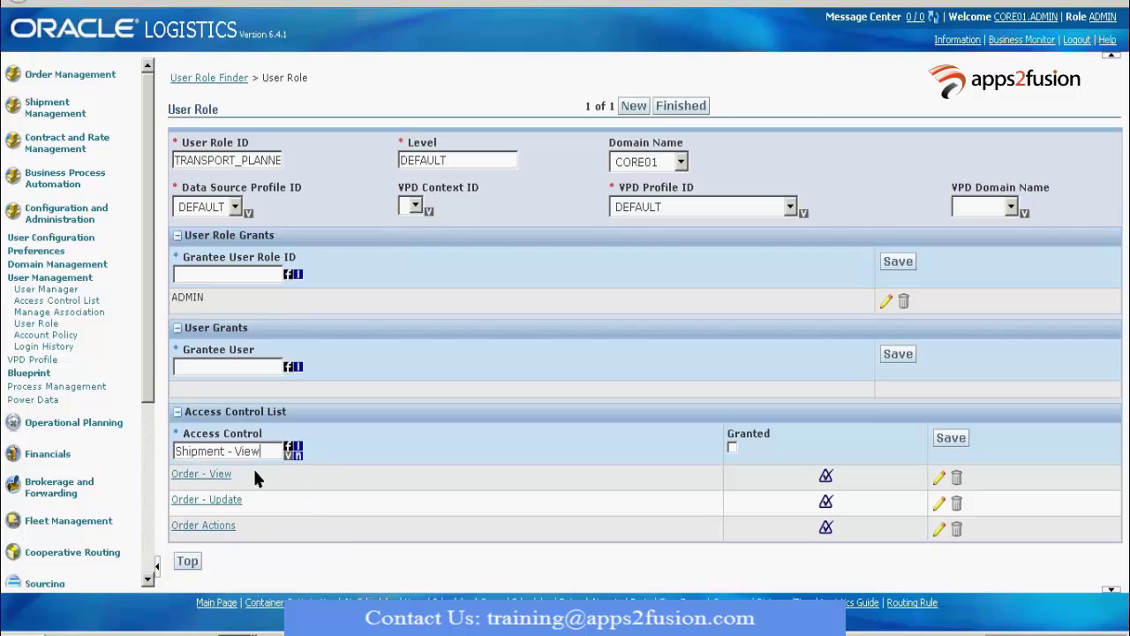
left_click(948, 440)
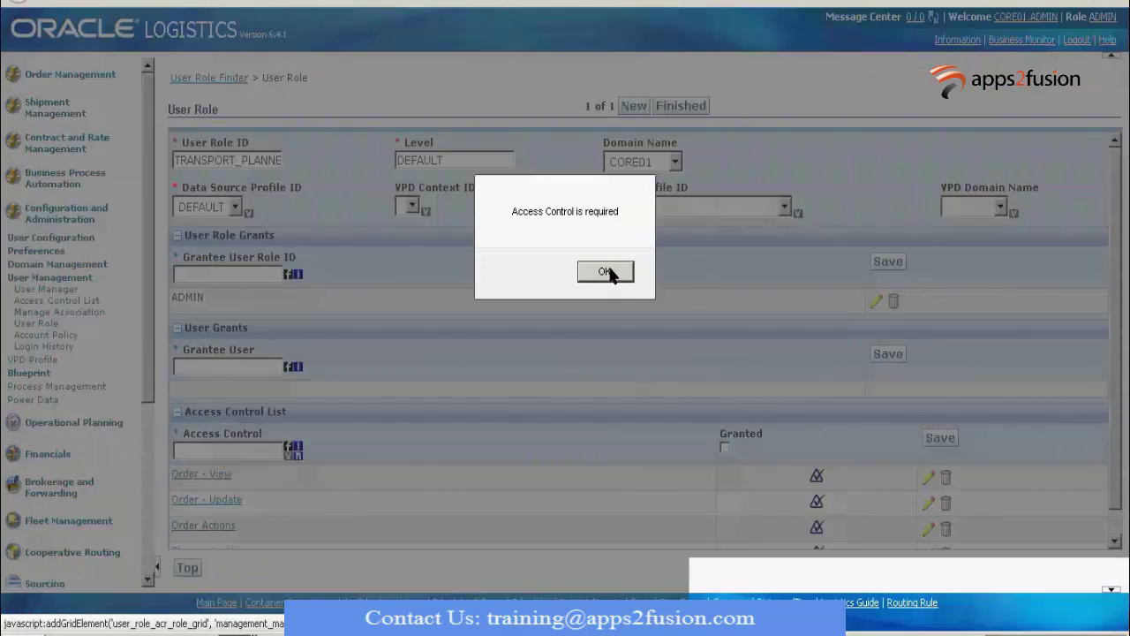
left_click(609, 274)
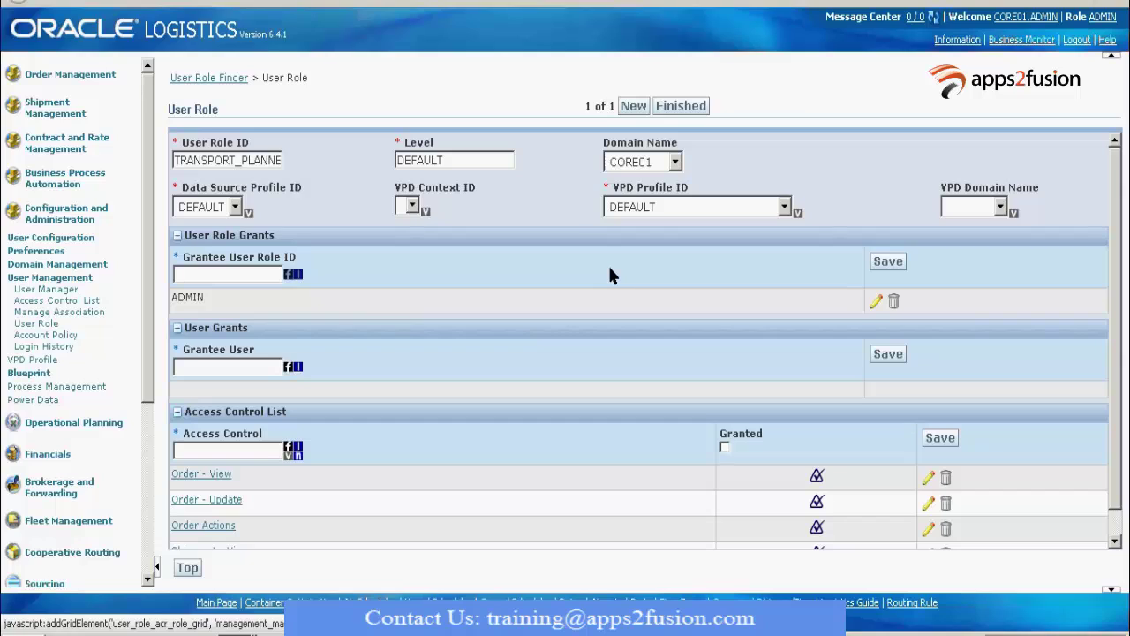
left_click(226, 452)
type("S")
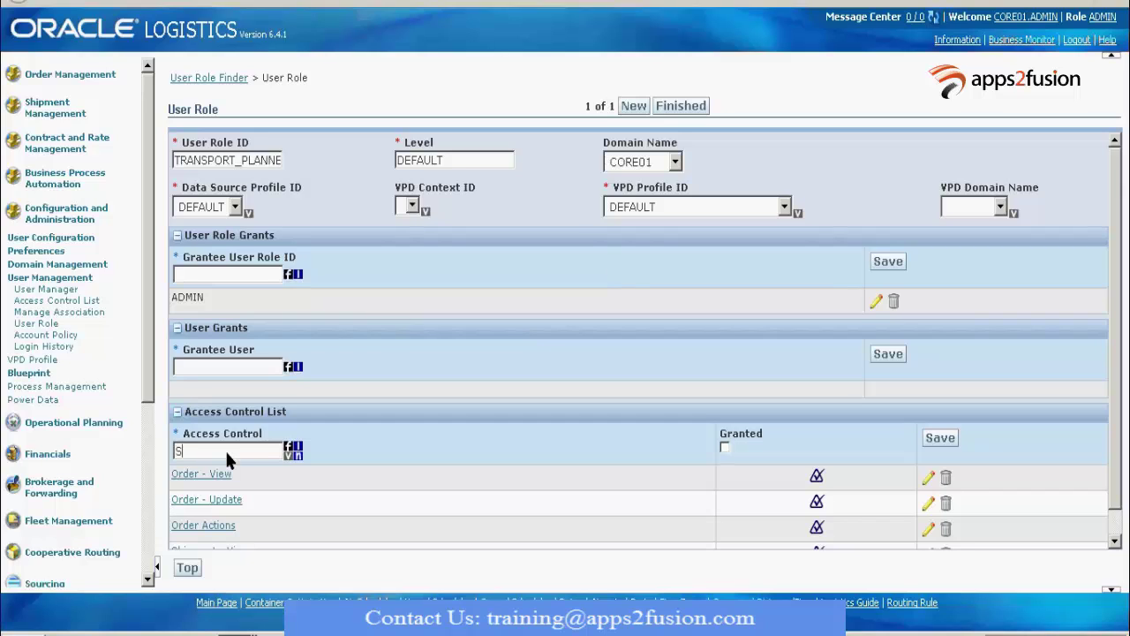
type("hipment")
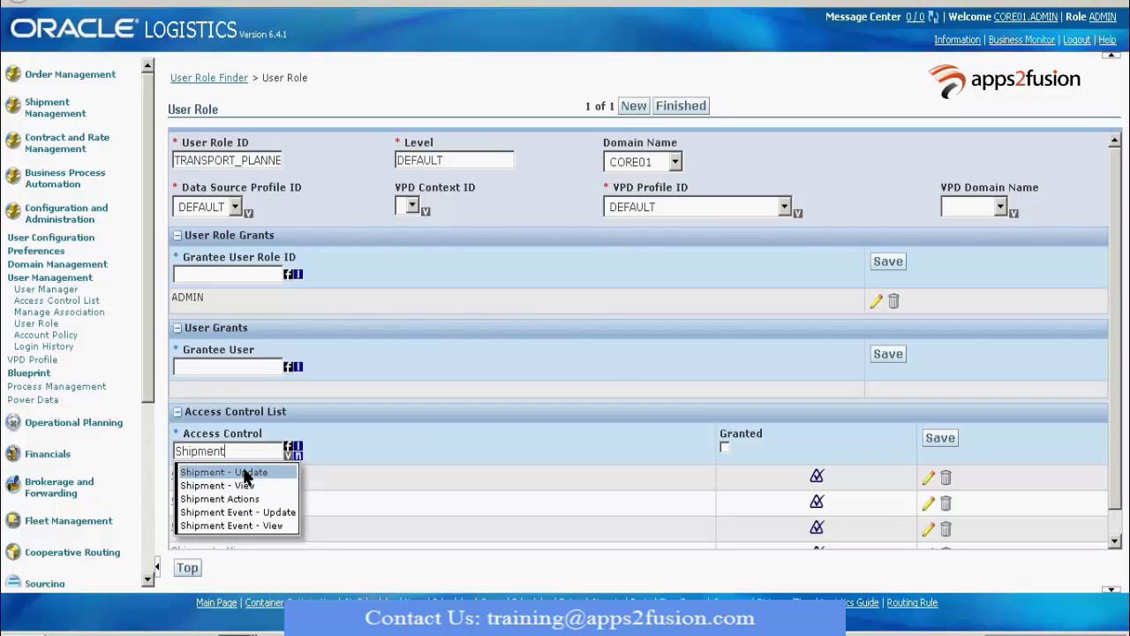
left_click(234, 473)
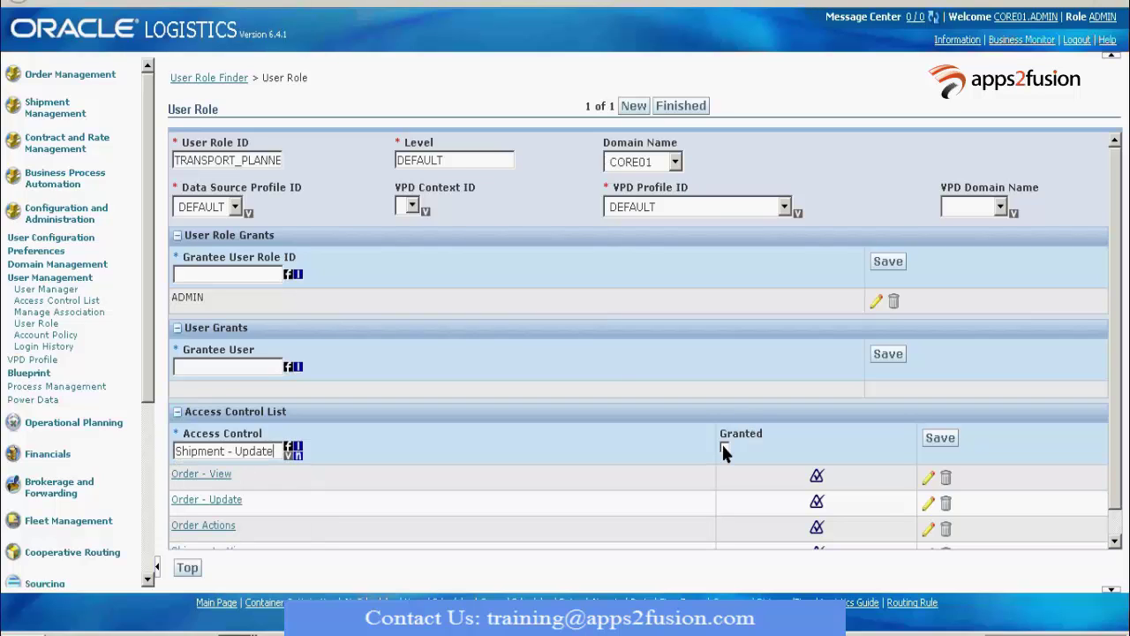
left_click(939, 438)
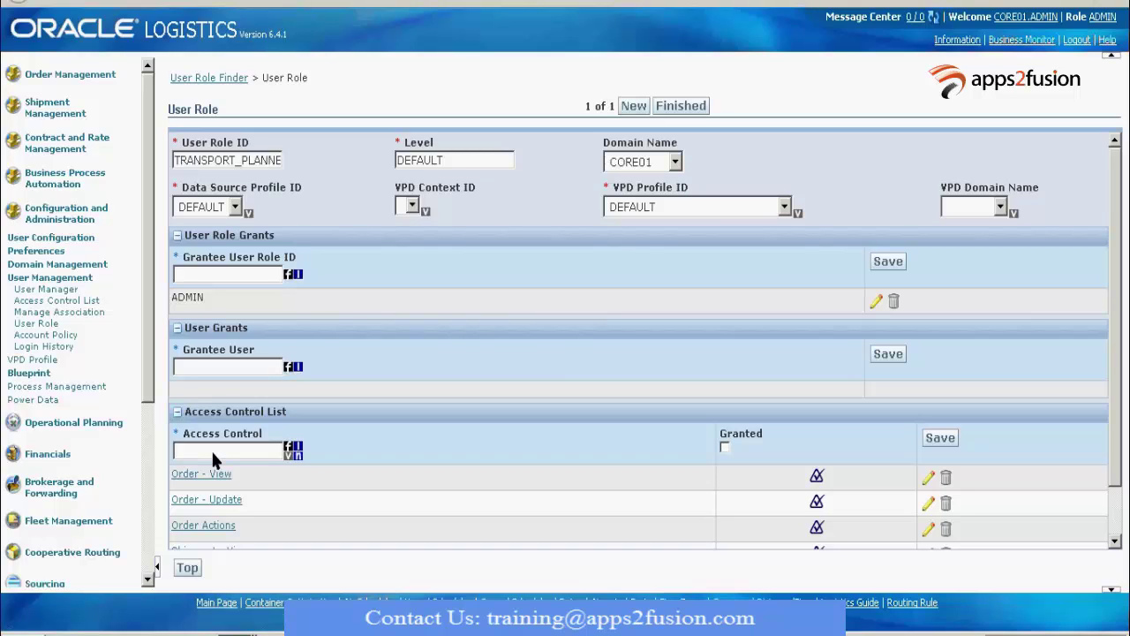
Step: Add the Shipment Actions access control and save it to the list
type("ipment")
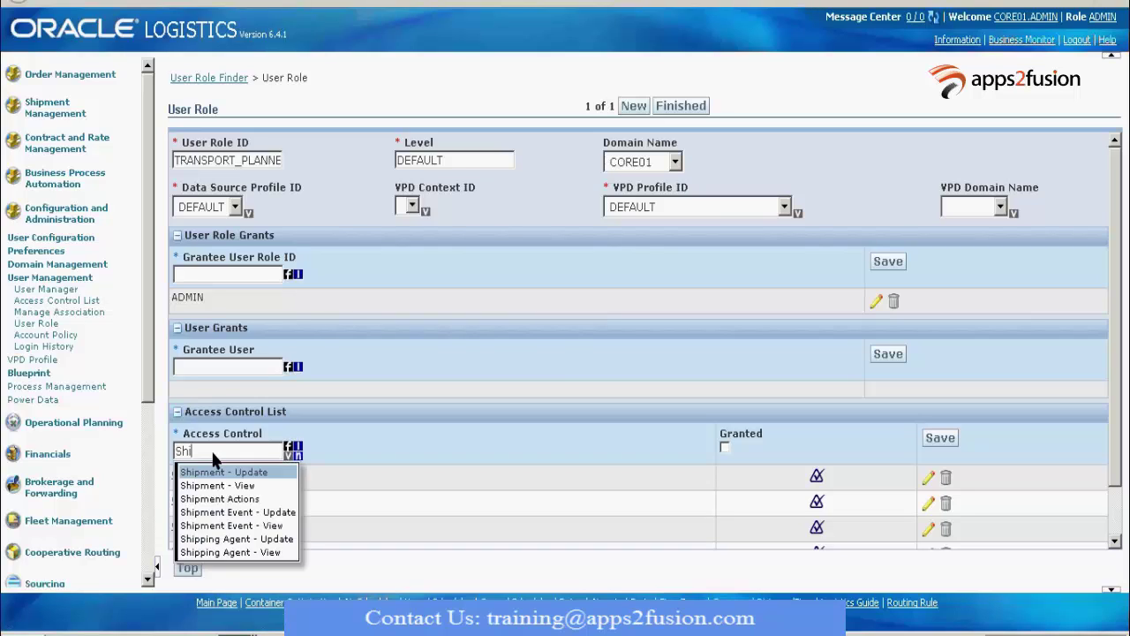
left_click(244, 500)
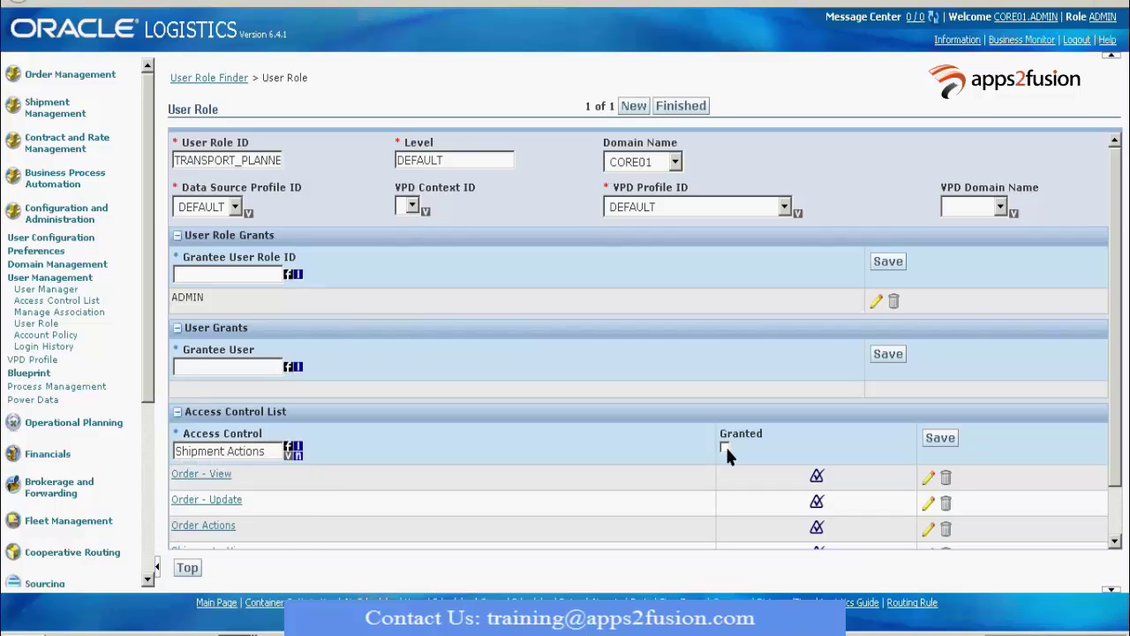
left_click(933, 435)
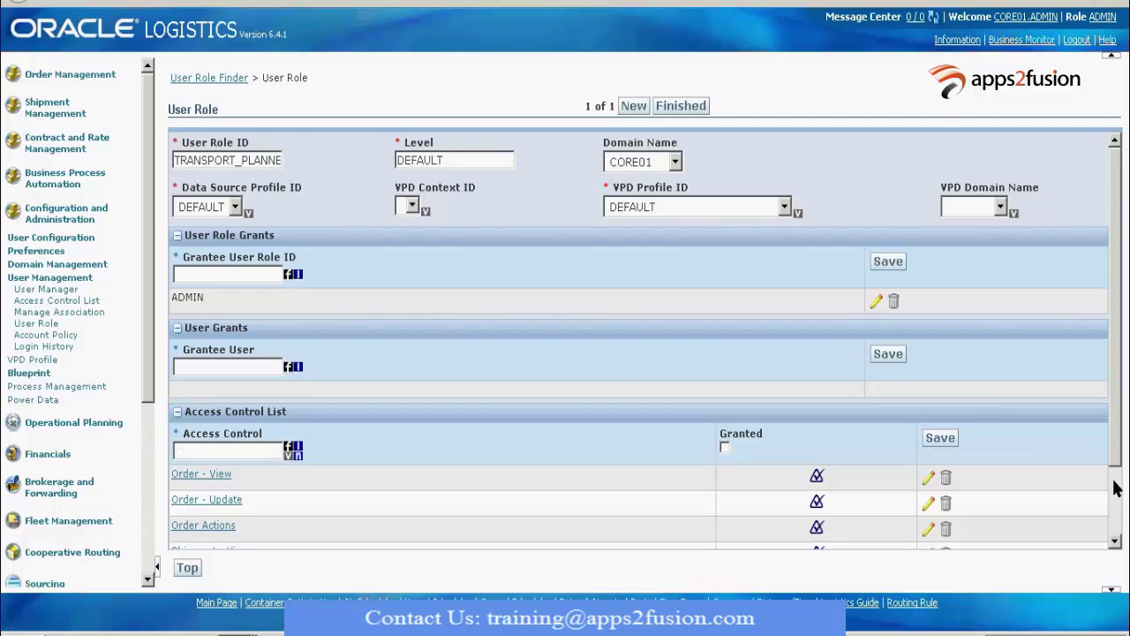
scroll(1114, 488, "down", 1)
left_click_drag(1114, 488, 1115, 527)
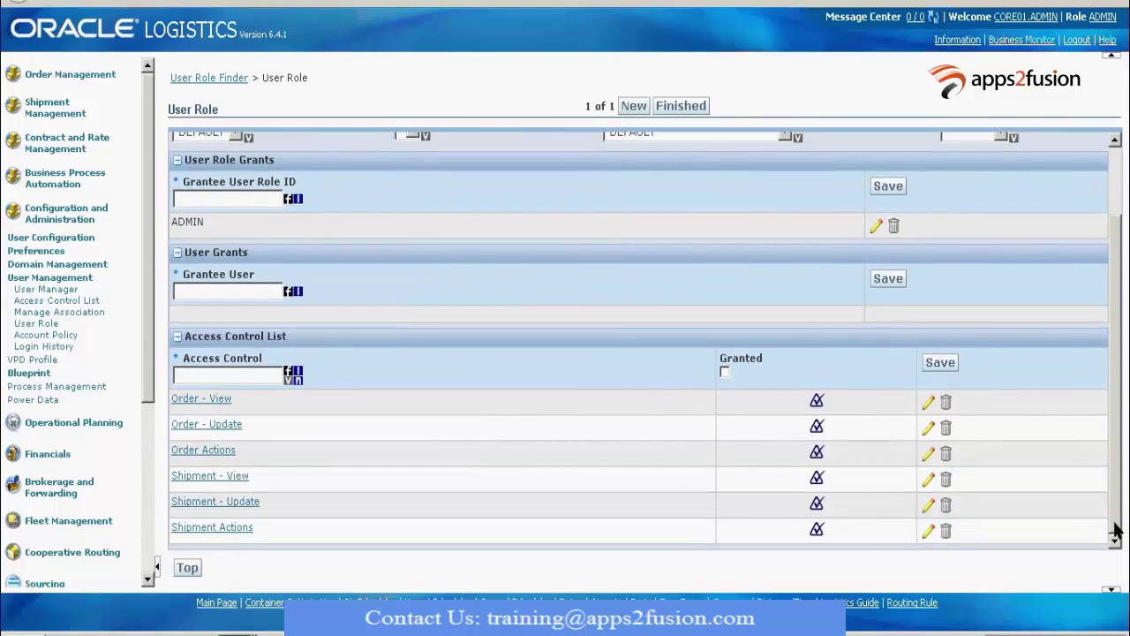
Step: Add the DEFAULT access control entry and save it to the list
left_click(187, 378)
type("DEFAULT")
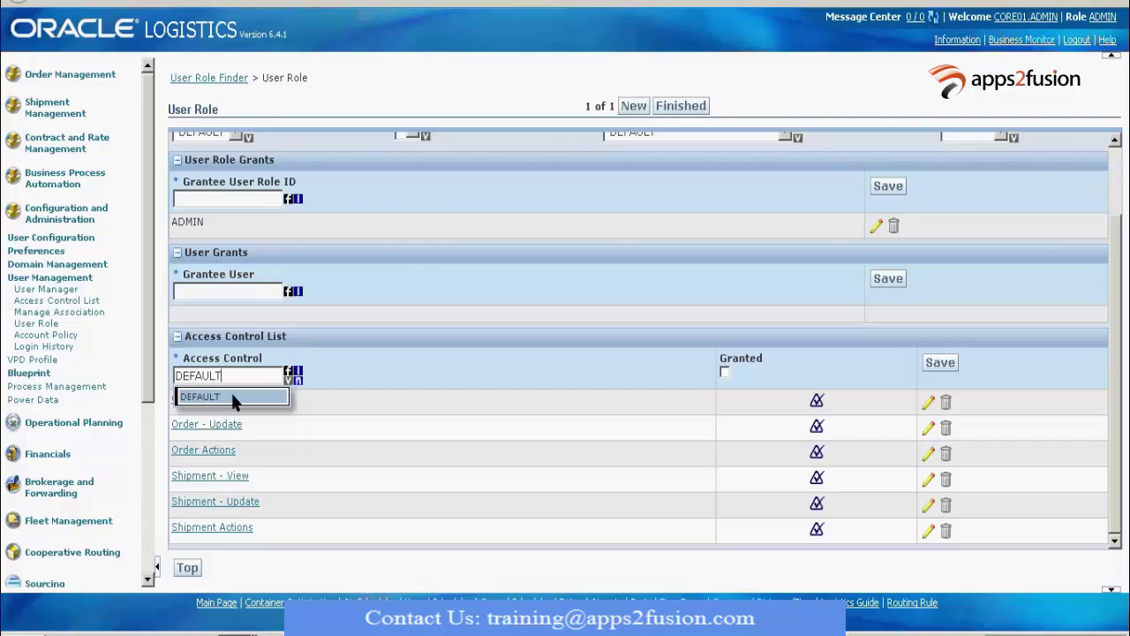
left_click(234, 397)
left_click(292, 372)
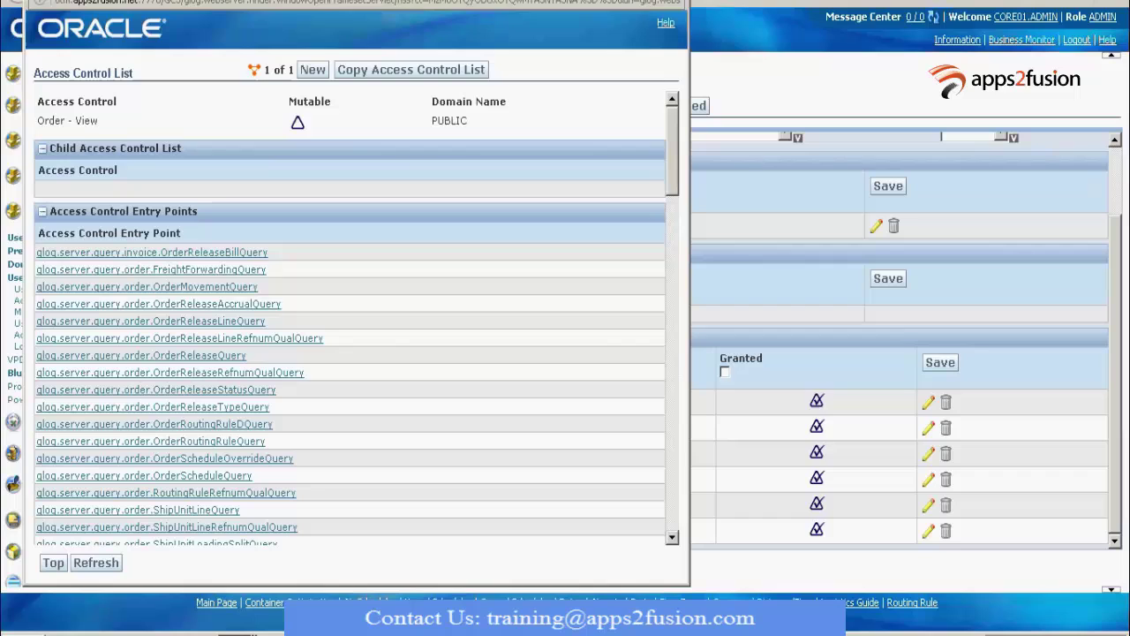
left_click(678, 33)
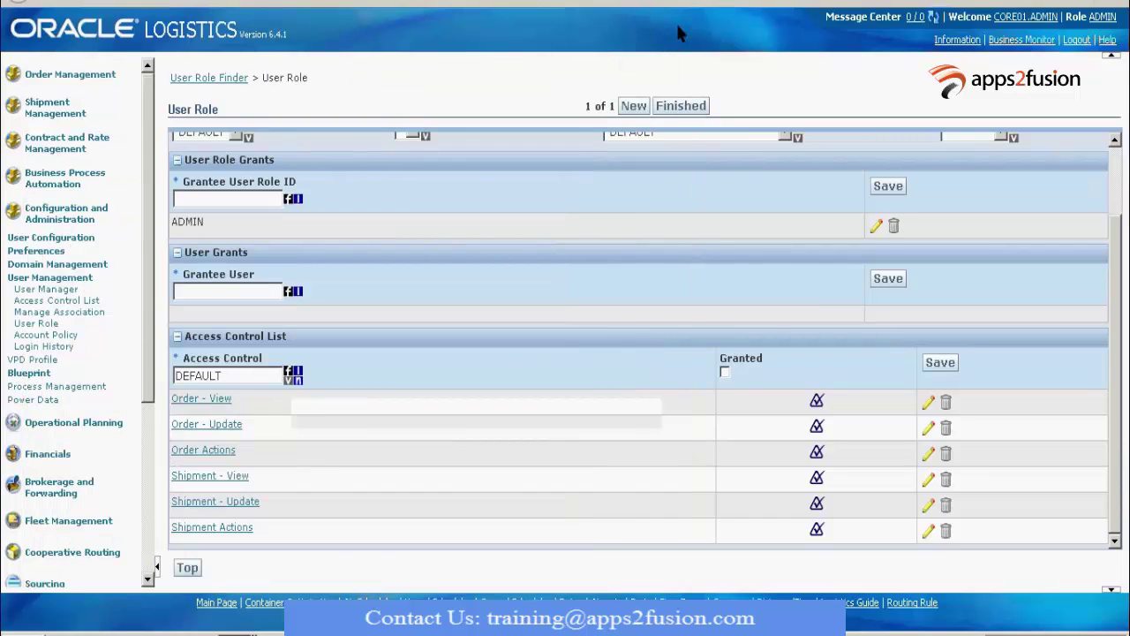
left_click(941, 363)
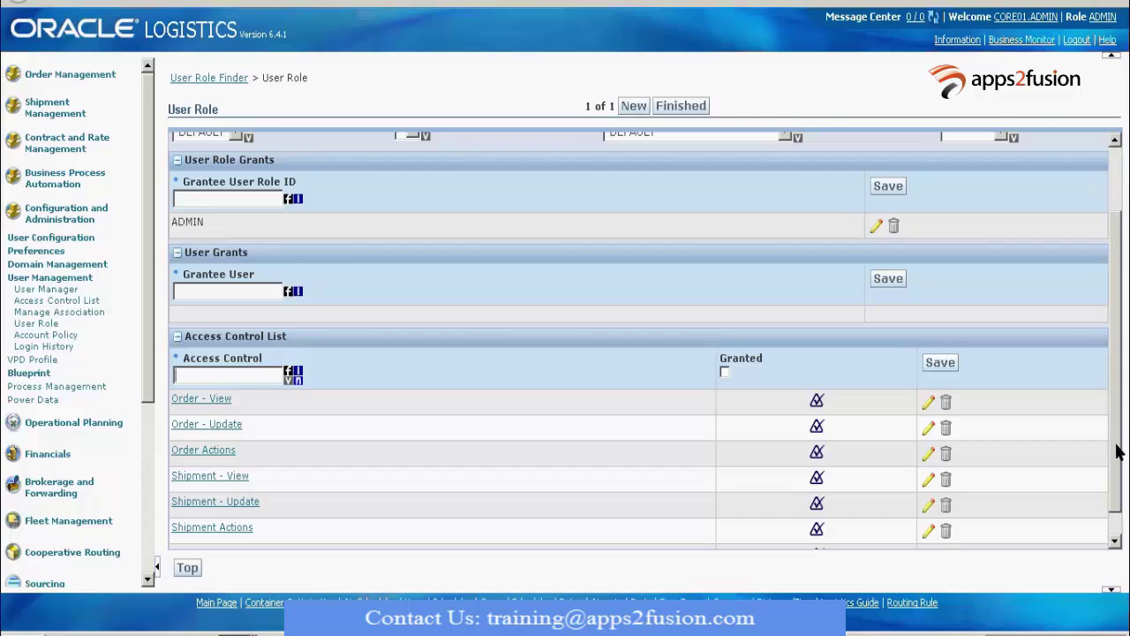
Step: Finish and submit the new TRANSPORT_PLANNER user role
scroll(1122, 181, "up", 1)
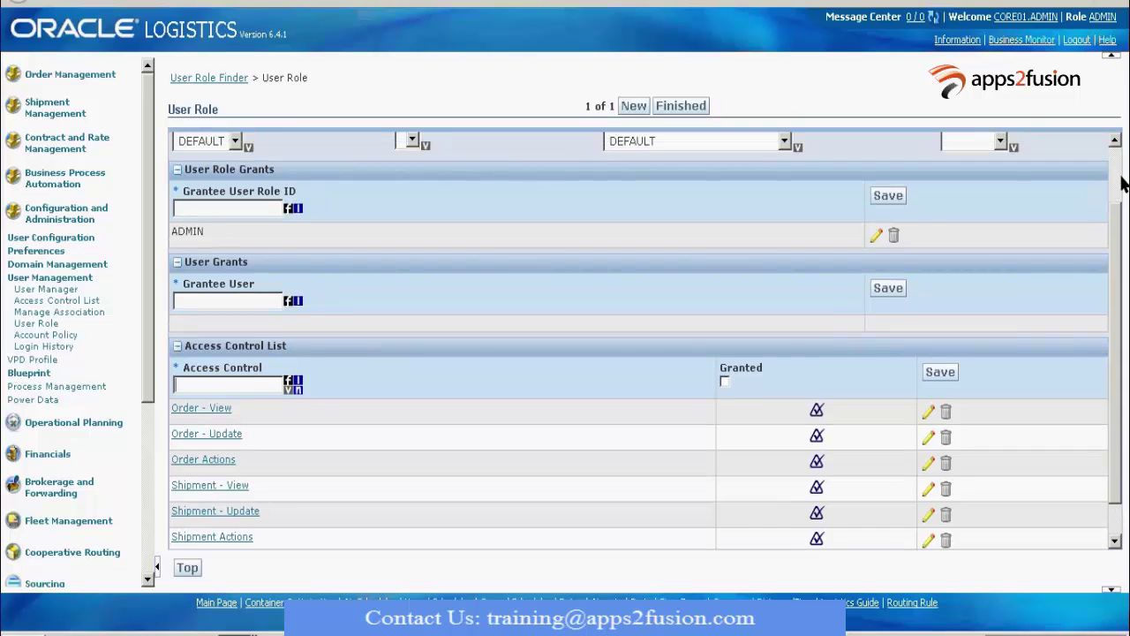
scroll(1123, 180, "up", 1)
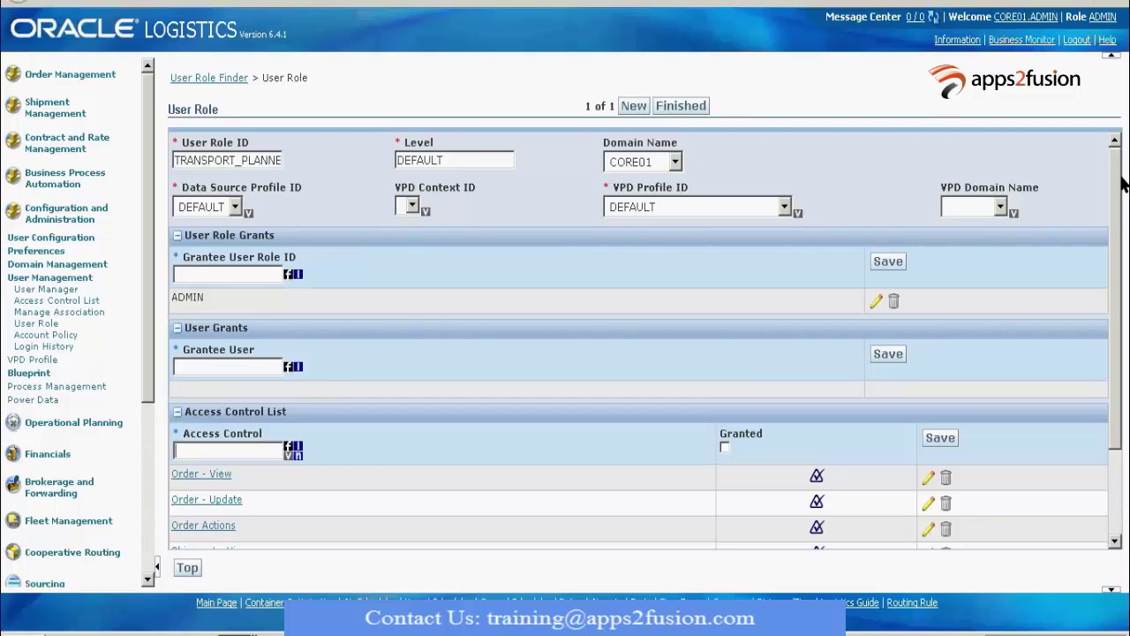
left_click(678, 106)
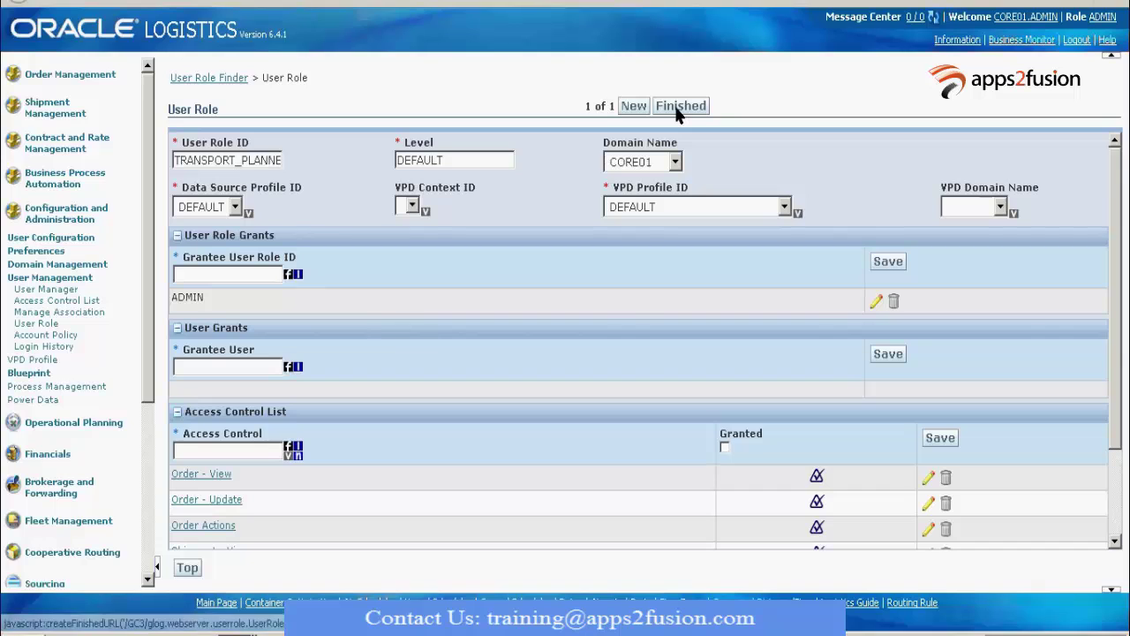